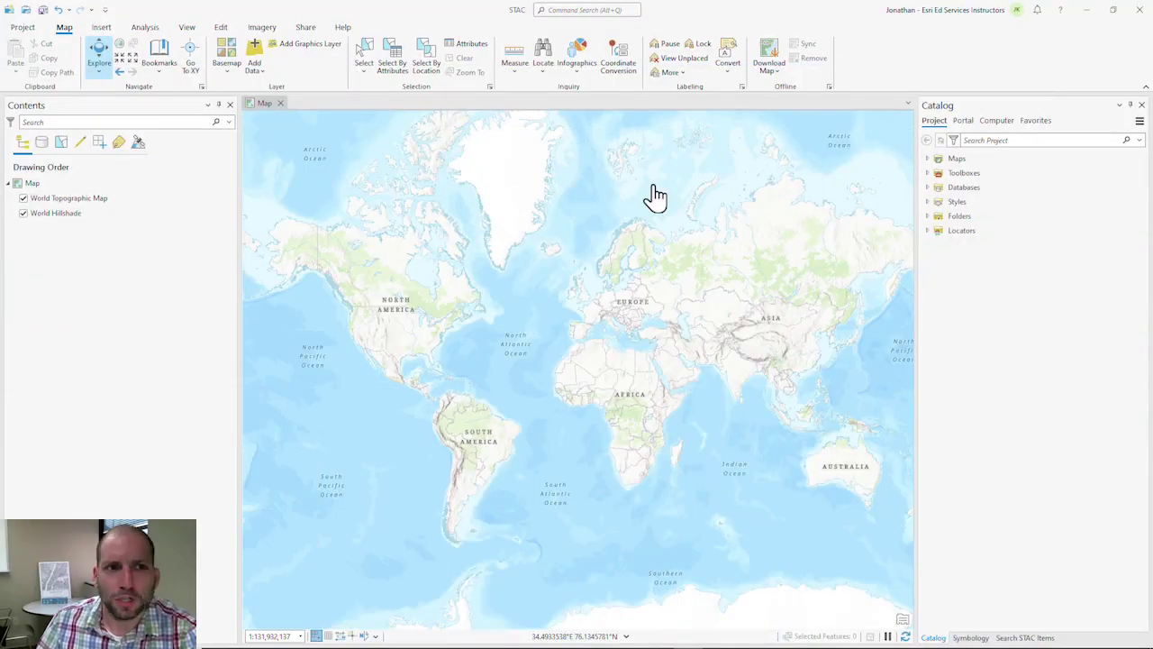
Show the Insert ribbon's tools for adding connections, folders and other content
left_click(102, 28)
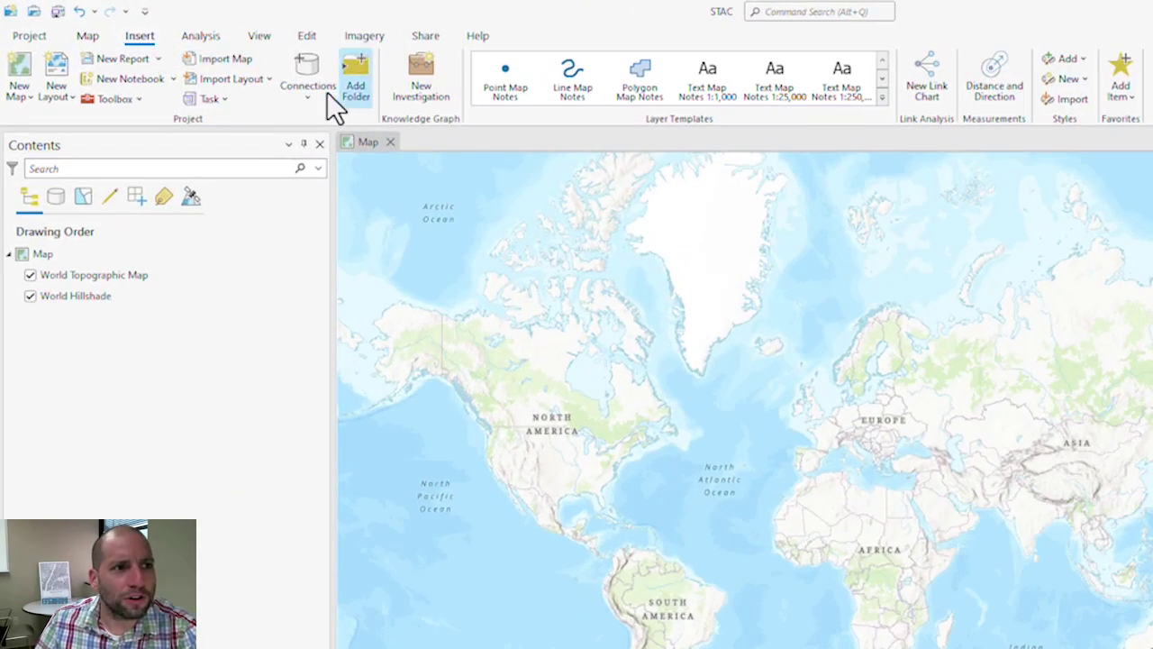
Start a new STAC connection from the Connections menu
left_click(279, 78)
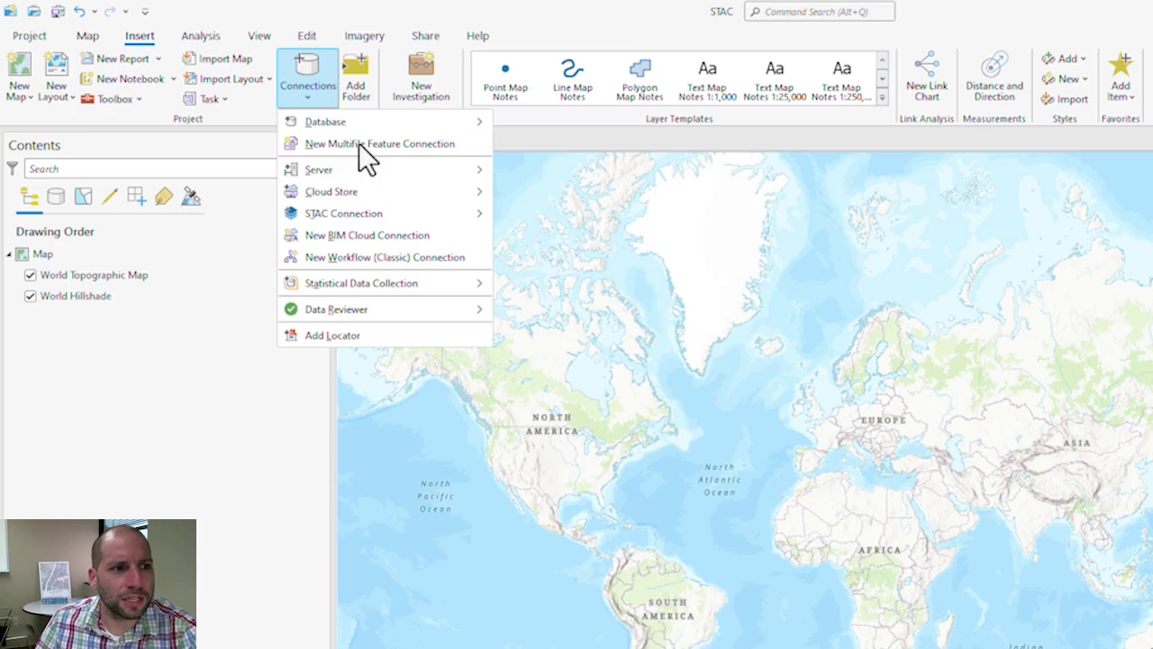
mouse_move(426, 218)
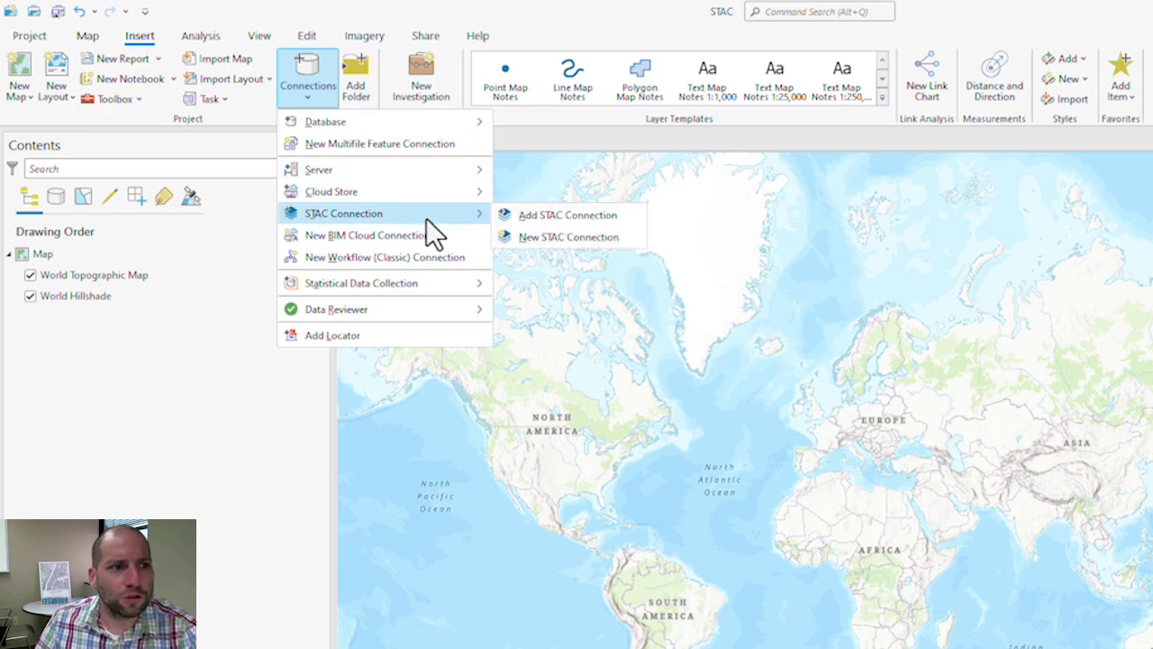
left_click(523, 234)
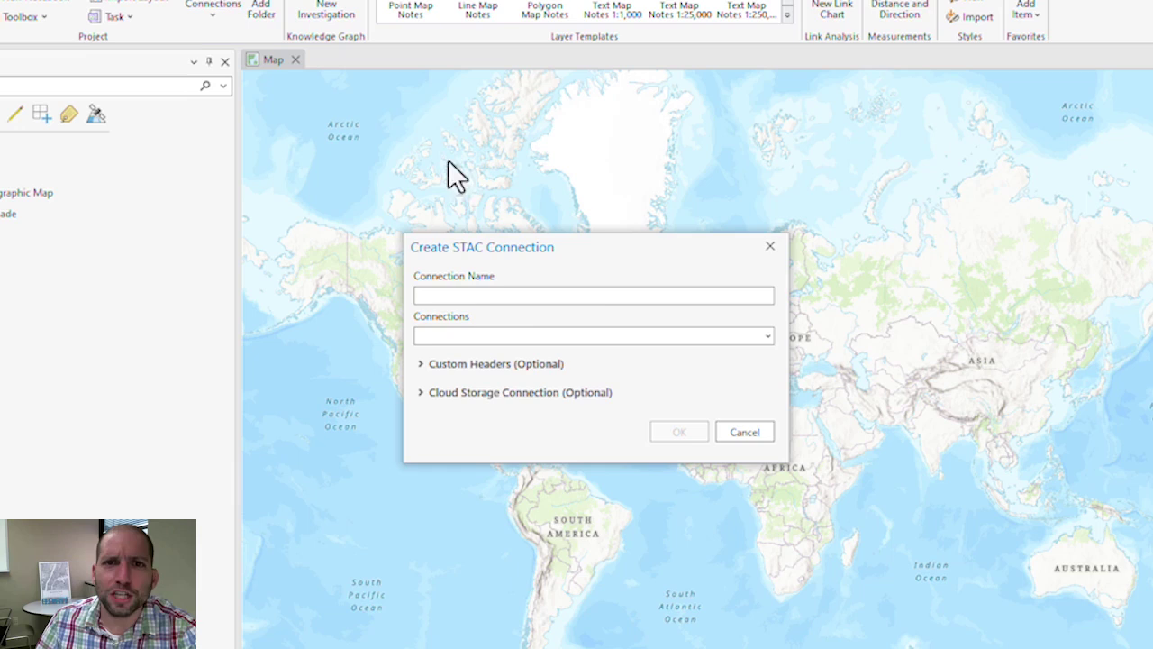
Name the connection NOAA, target Microsoft Planetary Computer, and browse for a cloud storage file
left_click(527, 296)
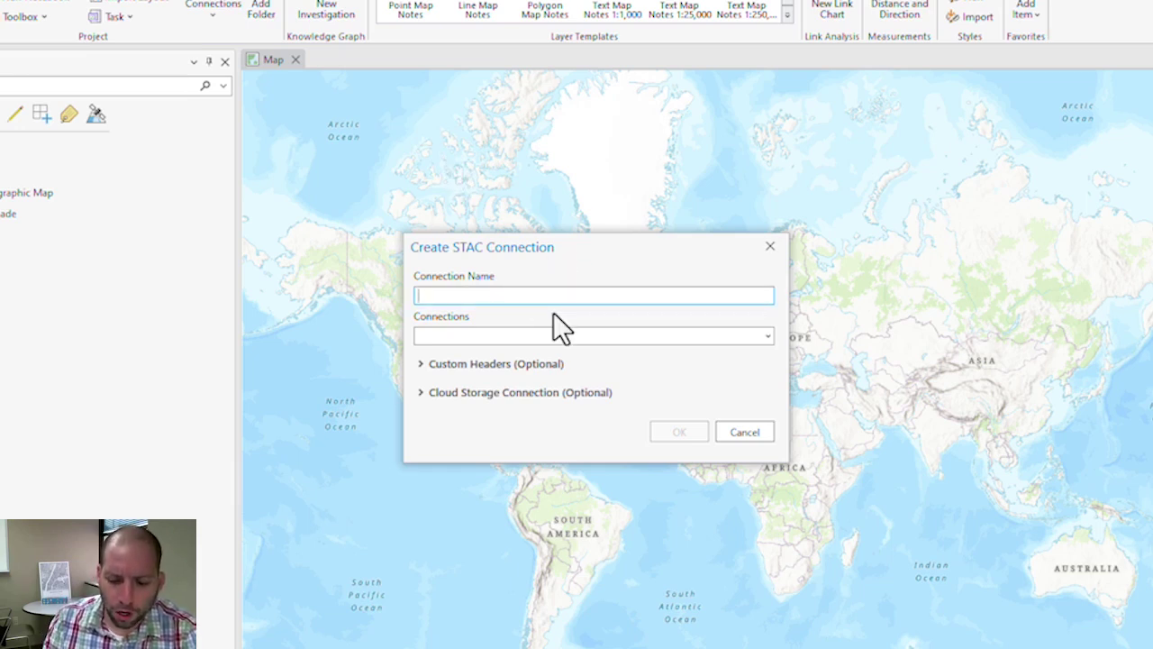
type("NOAA")
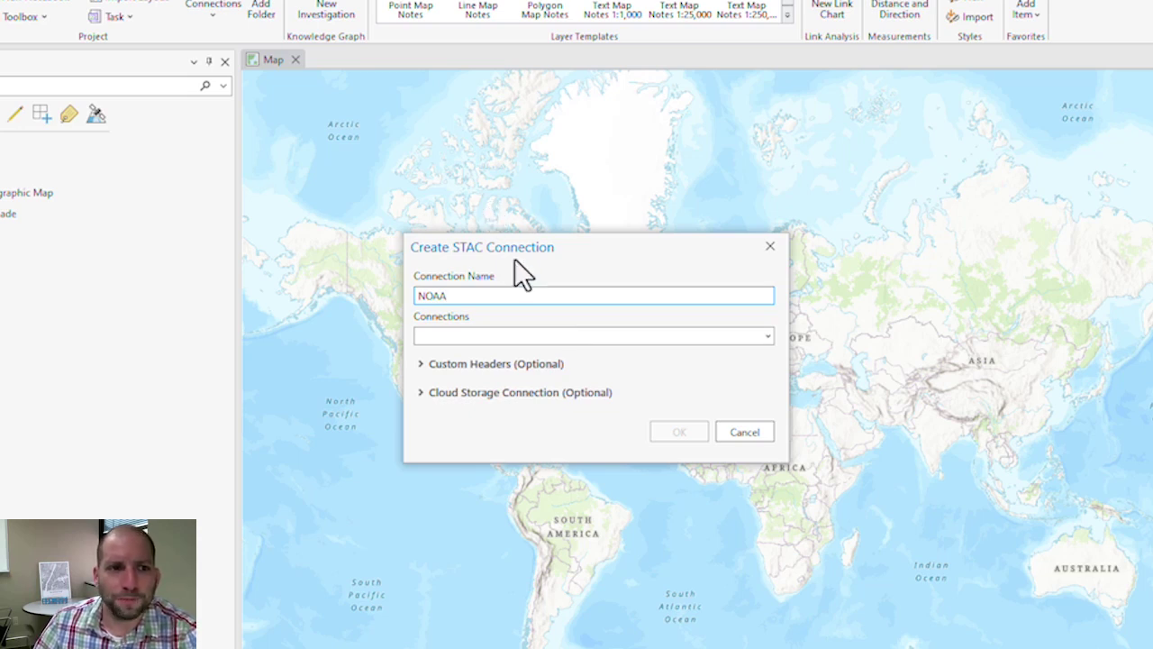
left_click(769, 337)
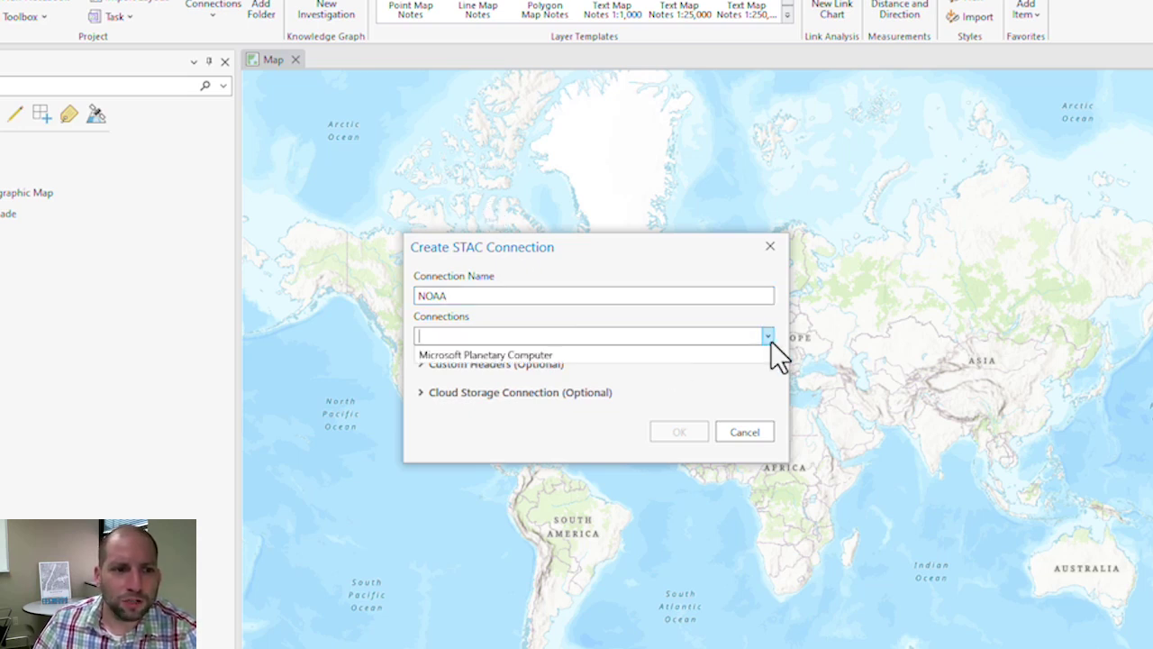
left_click(610, 356)
left_click(423, 393)
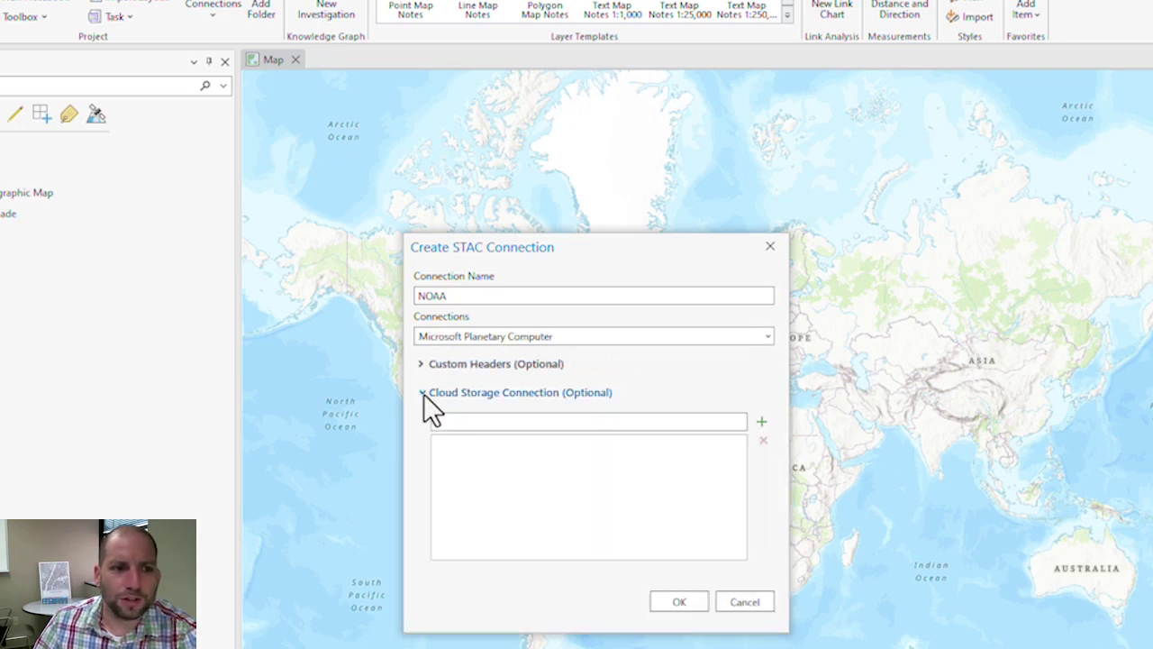
left_click(759, 421)
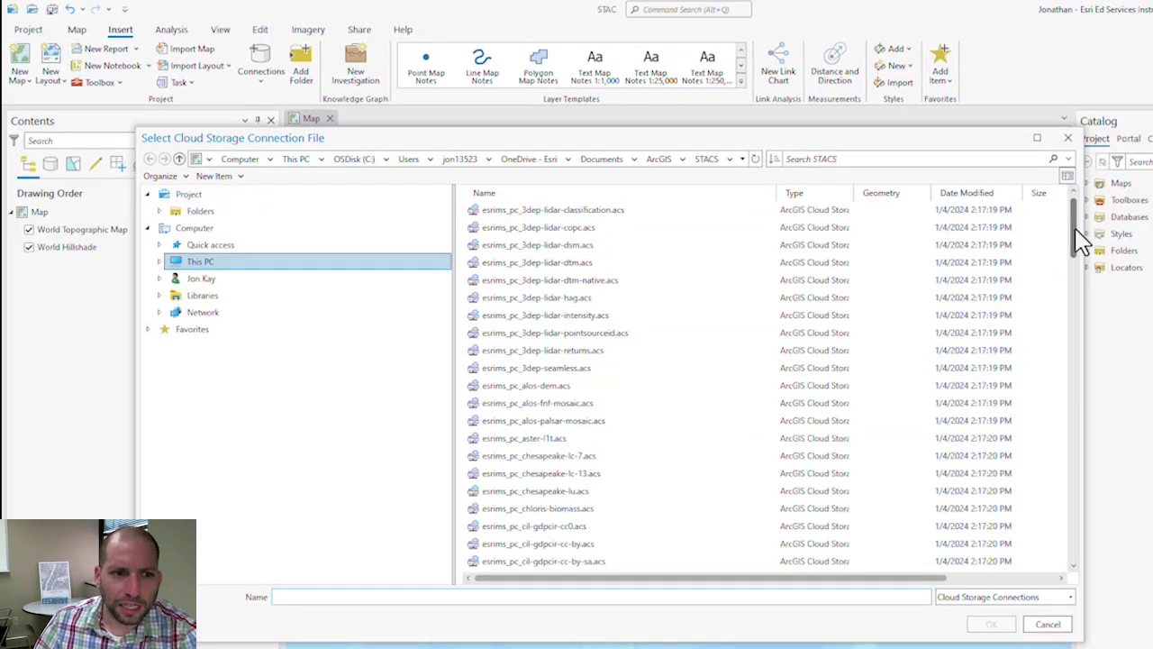
Attach esrims_pc_noaa-cdr-sea-surface-temperature-whoi.acs as cloud storage and create the NOAA connection
left_click_drag(1081, 257, 1069, 479)
left_click(587, 388)
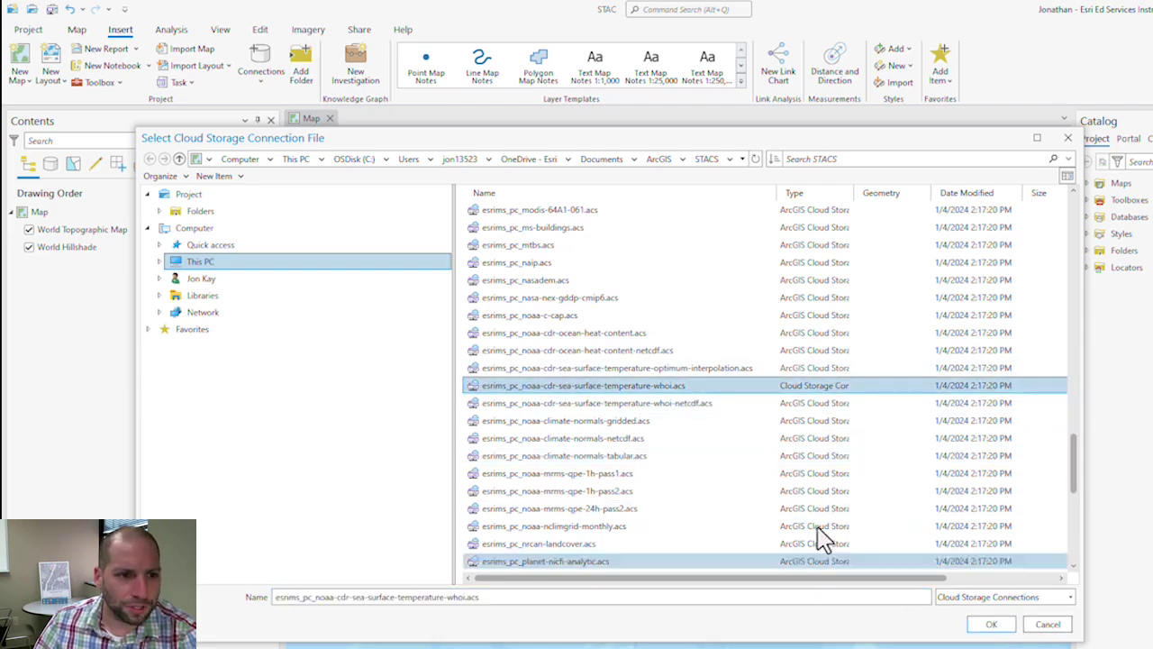
left_click(987, 624)
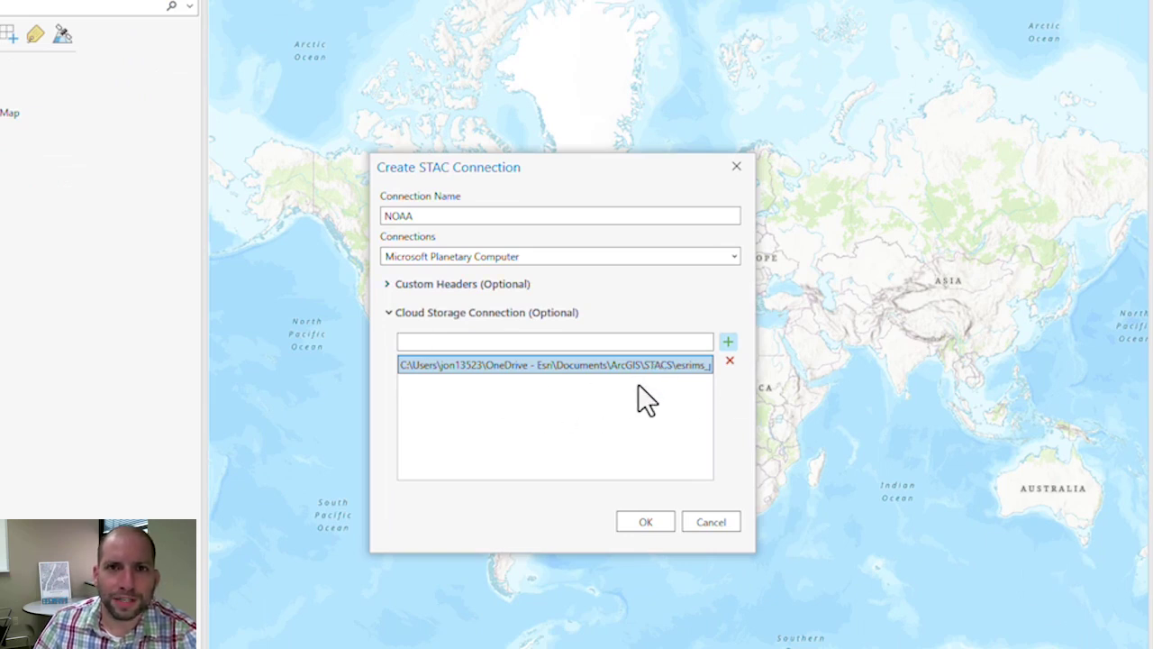
left_click(645, 524)
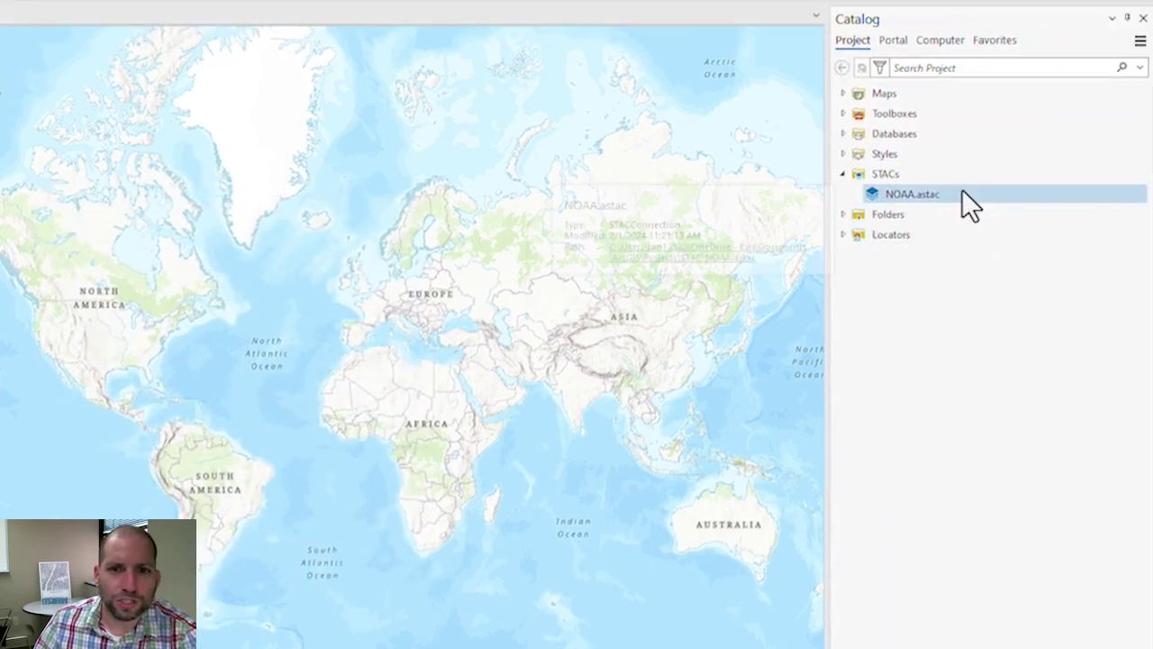
Open Search STAC Items for NOAA.astac from its Catalog context menu
mouse_move(944, 191)
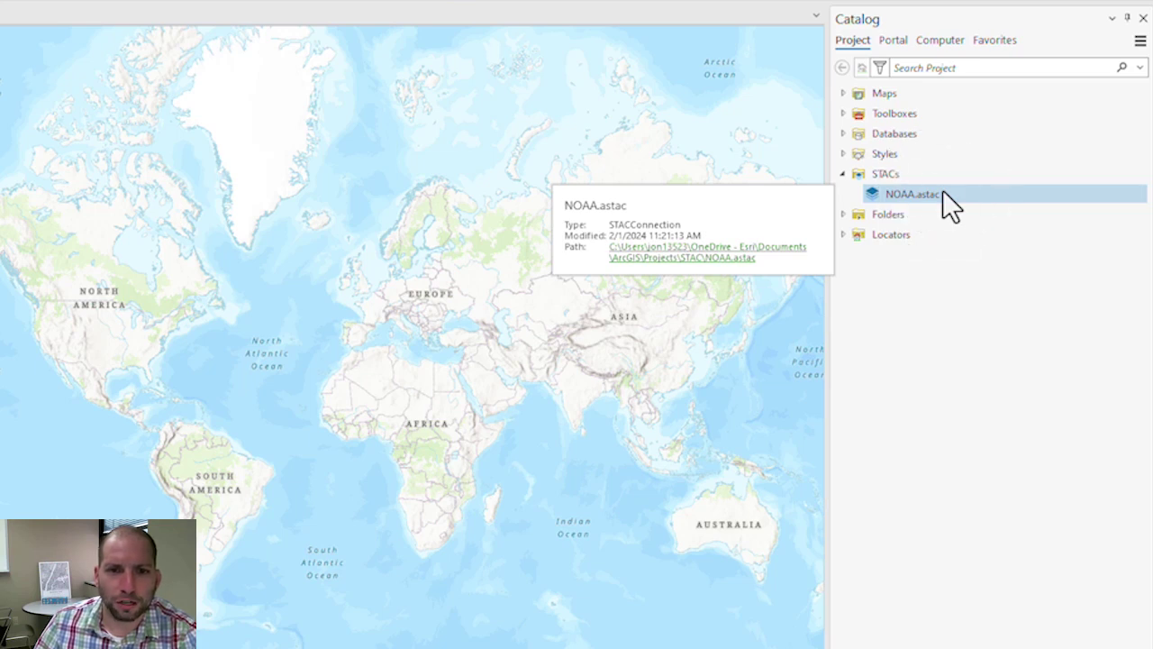
right_click(944, 193)
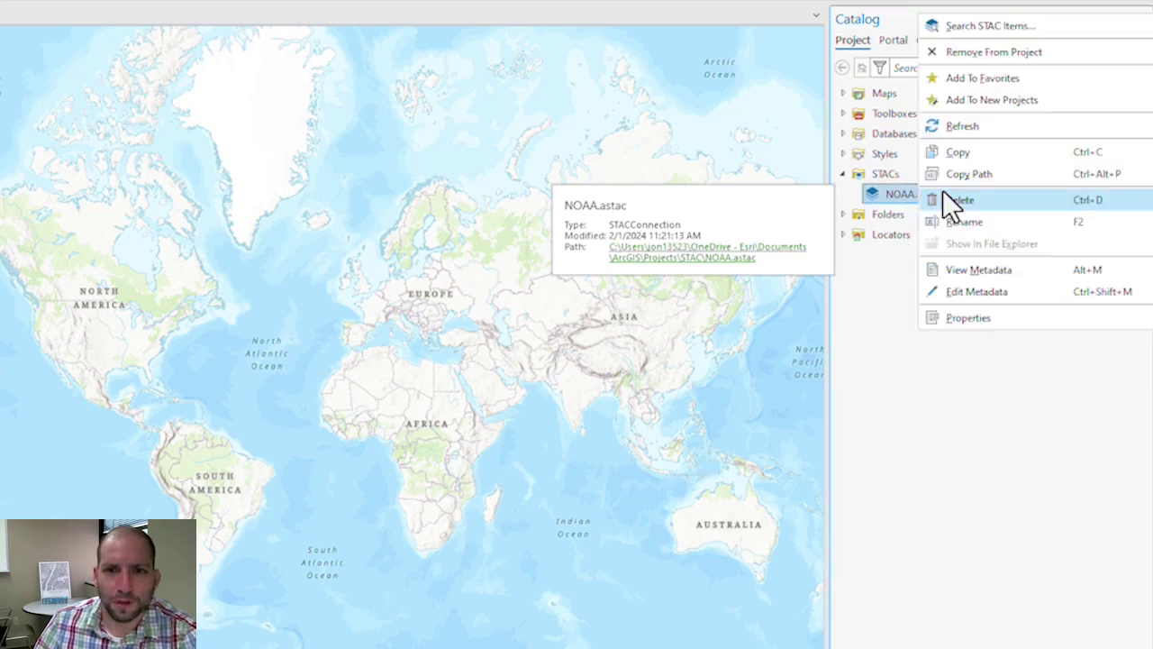
left_click(994, 31)
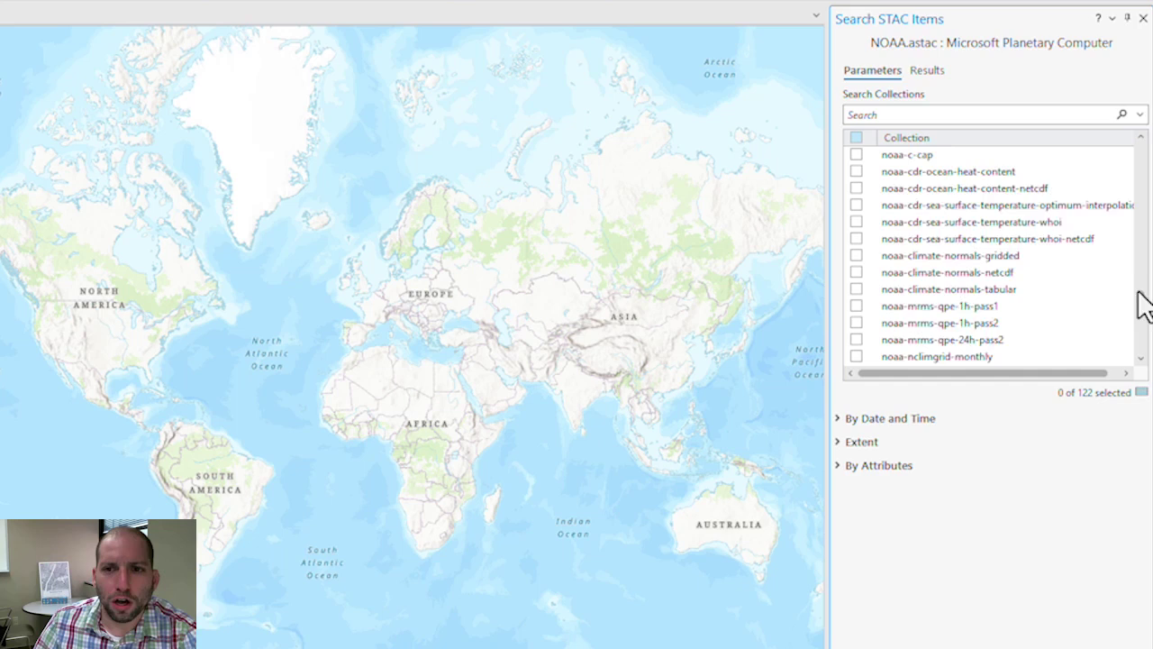
Check the noaa-cdr-sea-surface-temperature-whoi collection in the search
left_click_drag(1141, 304, 1140, 158)
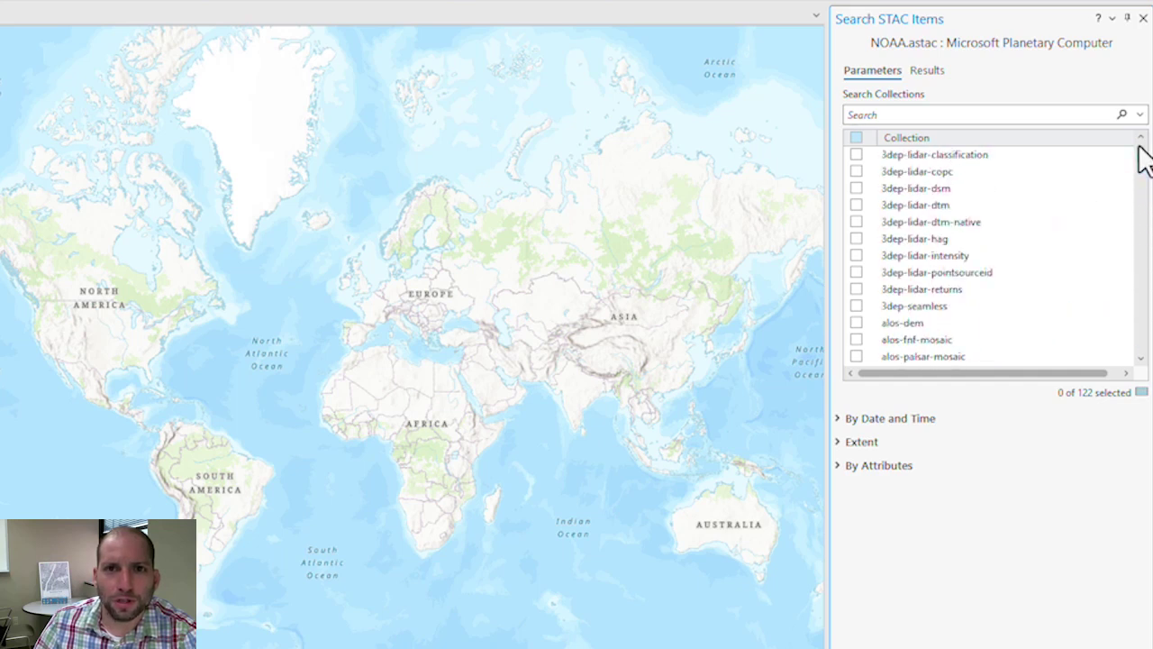
left_click_drag(1140, 157, 1144, 299)
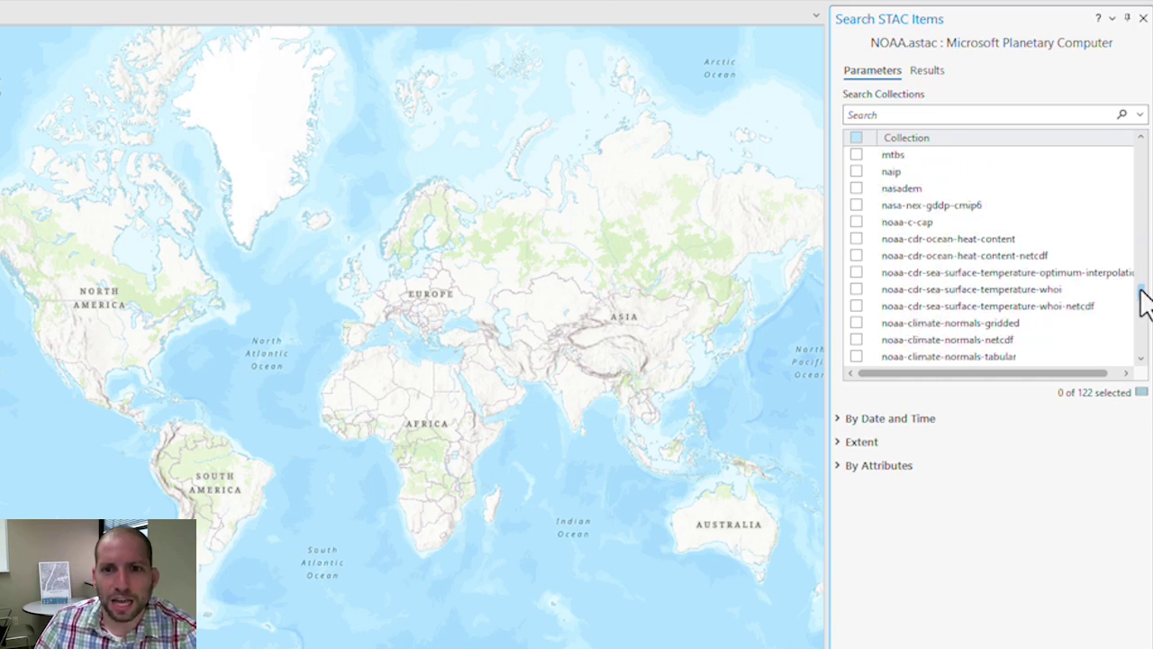
left_click(857, 291)
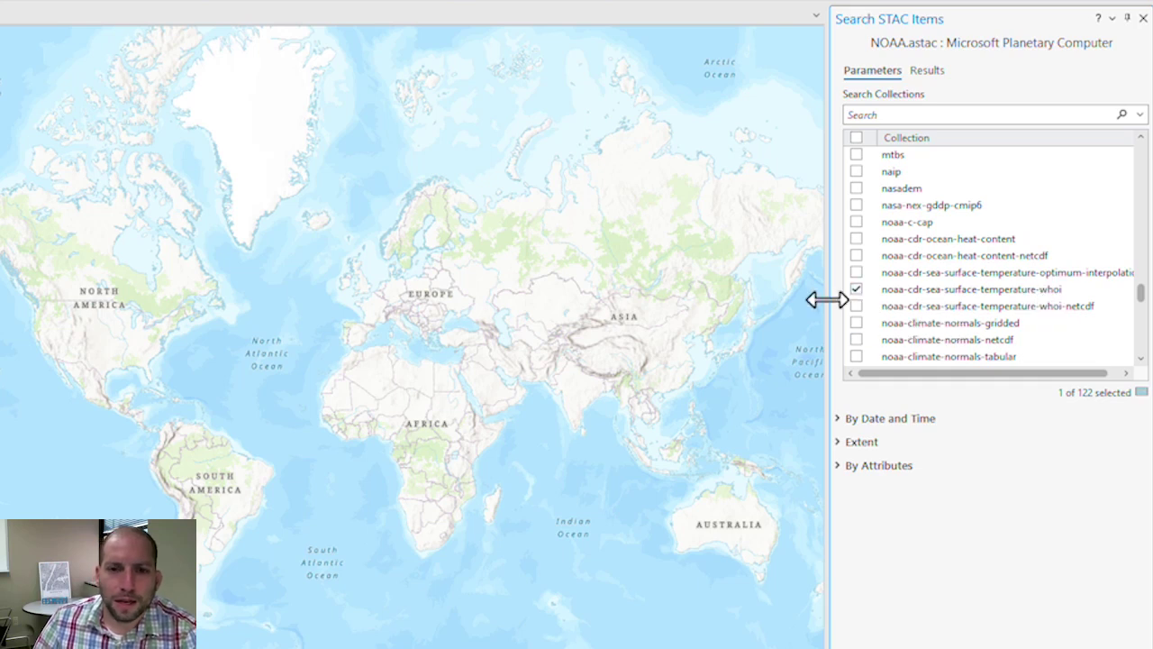
Review the By Date and Time, Extent and By Attributes filters, then view the results
left_click(841, 420)
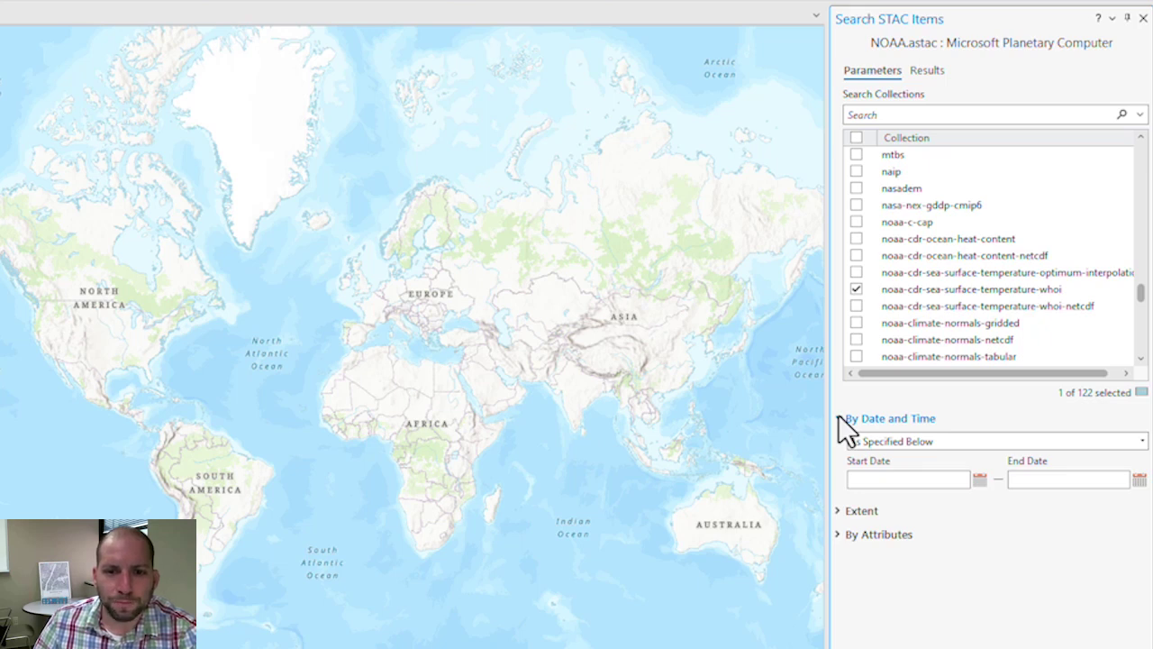
left_click(838, 418)
left_click(841, 441)
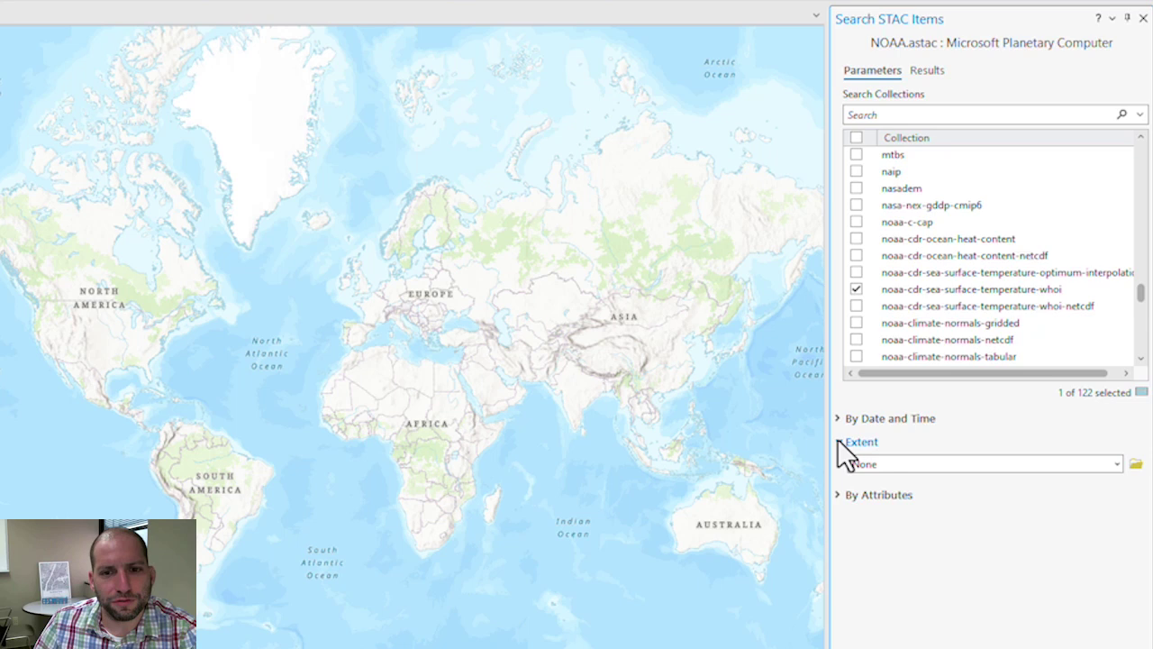
left_click(842, 443)
left_click(837, 466)
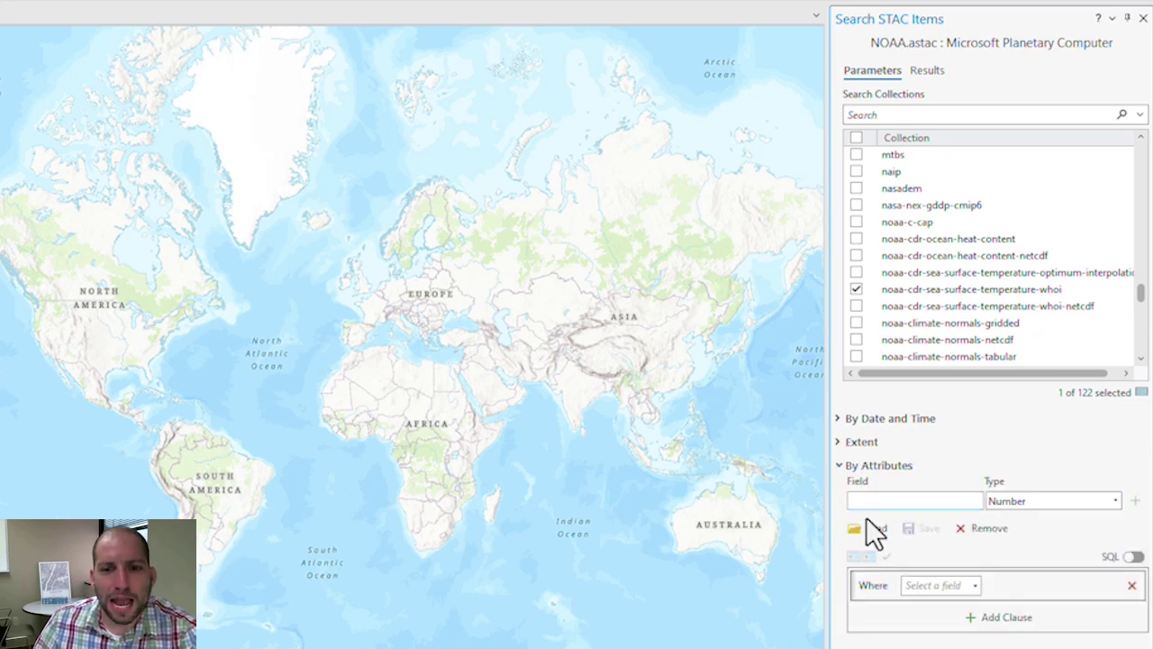
left_click(837, 467)
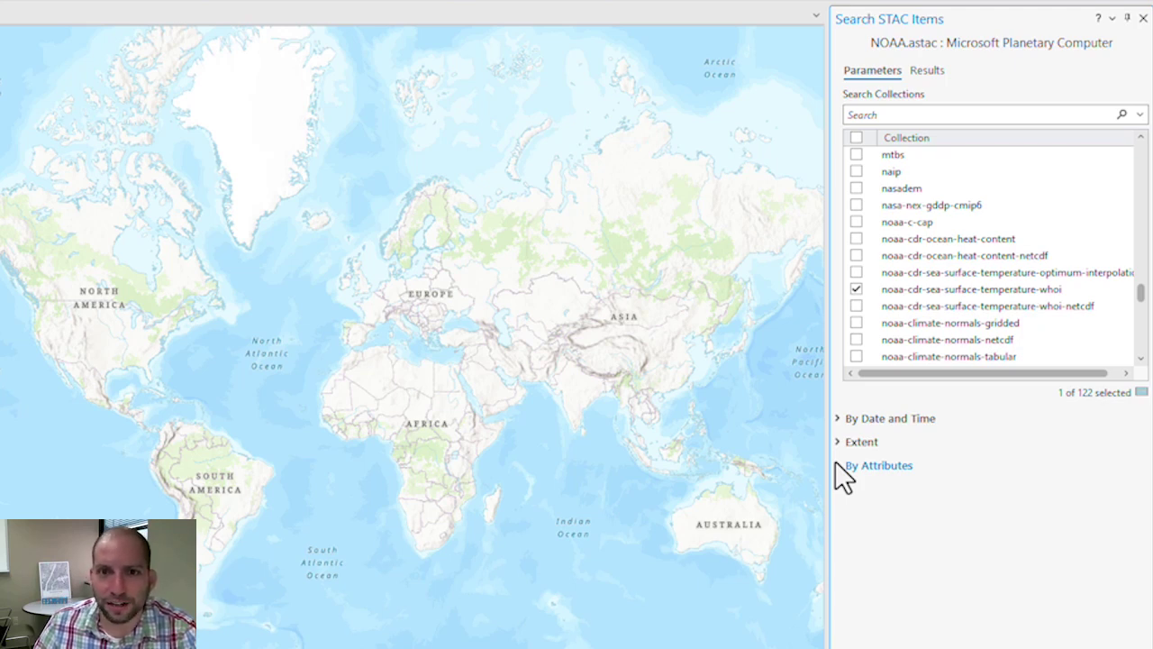
left_click(939, 70)
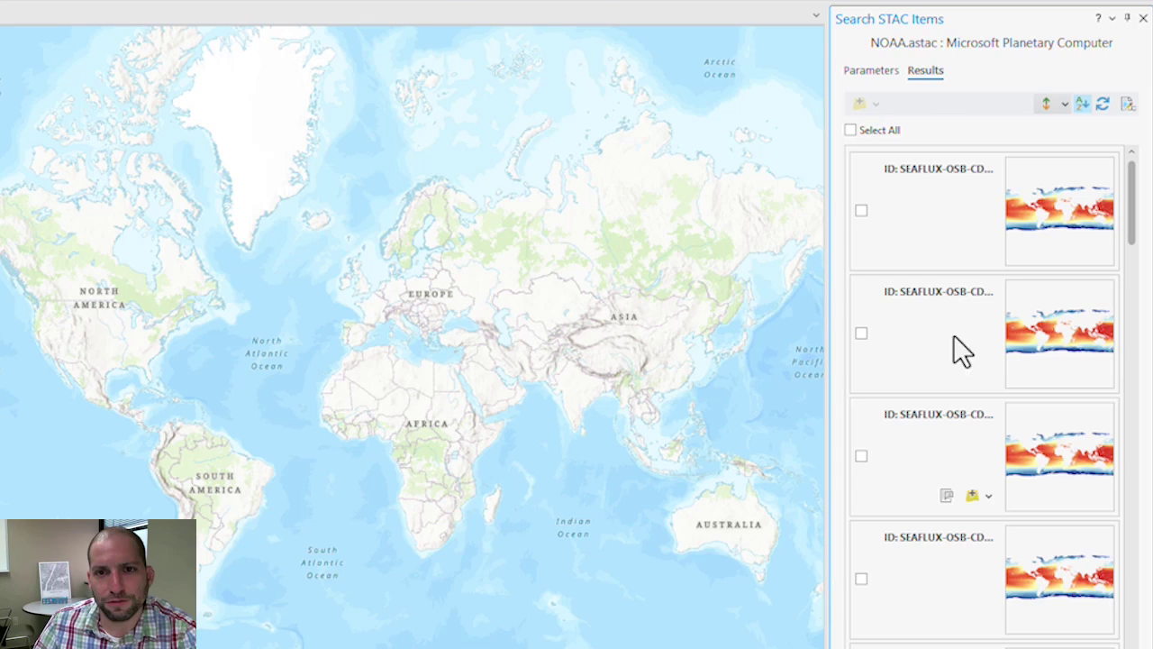
Add the first and last SEAFLUX sea surface temperature results to the current map
left_click(862, 210)
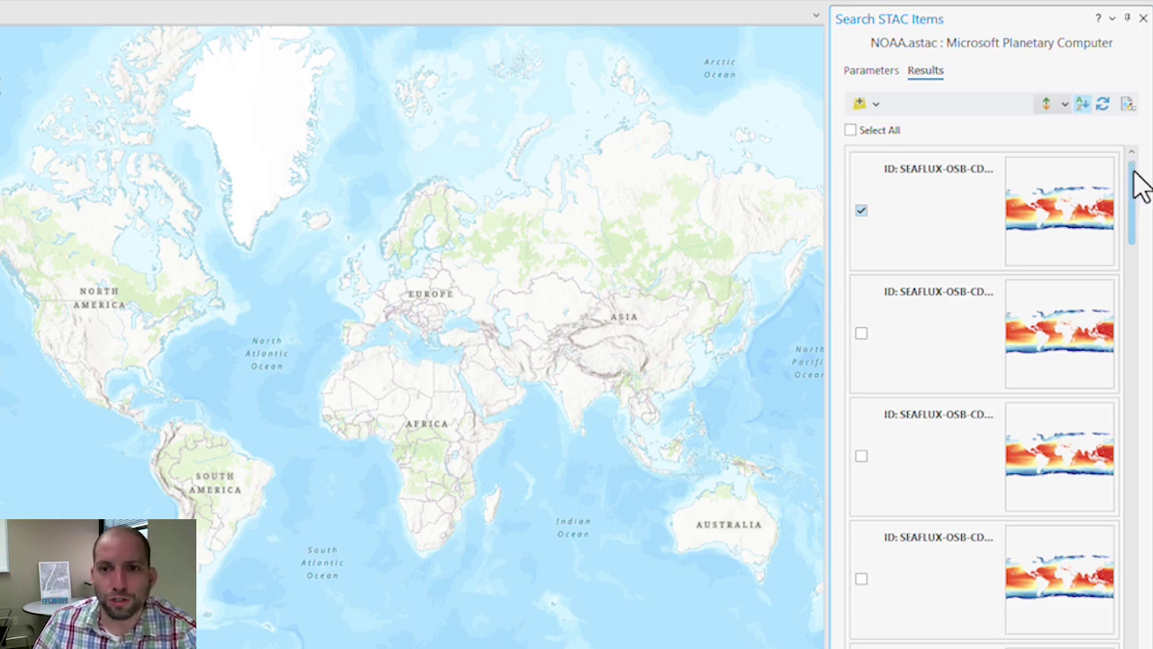
left_click_drag(1140, 186, 1072, 625)
left_click(861, 610)
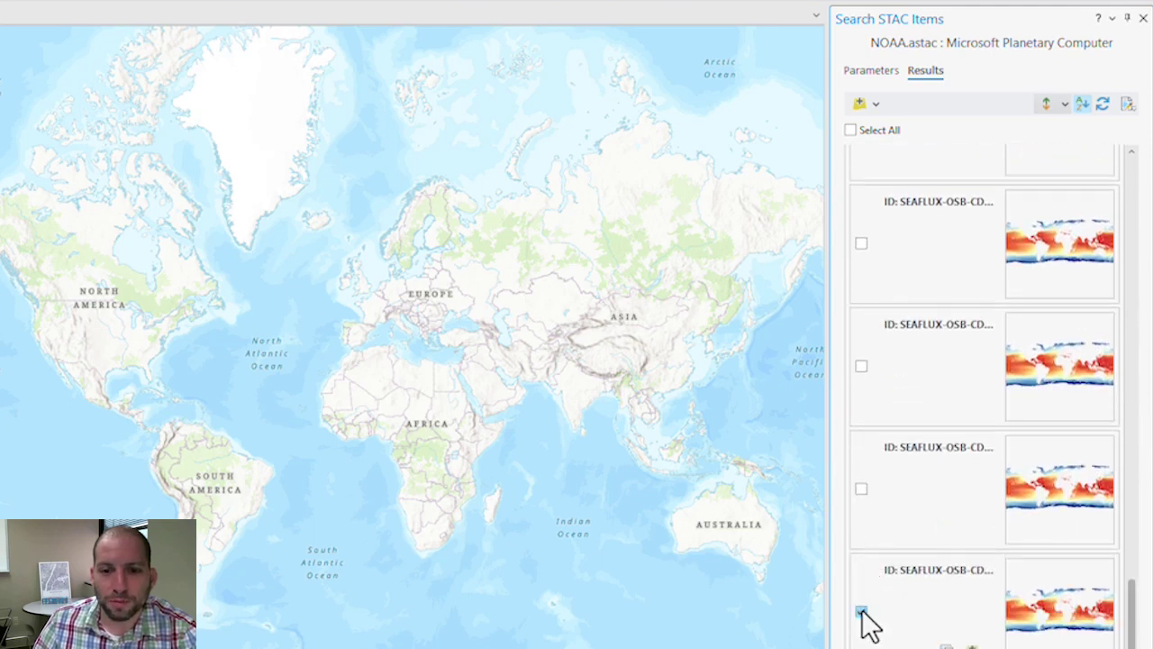
left_click(874, 102)
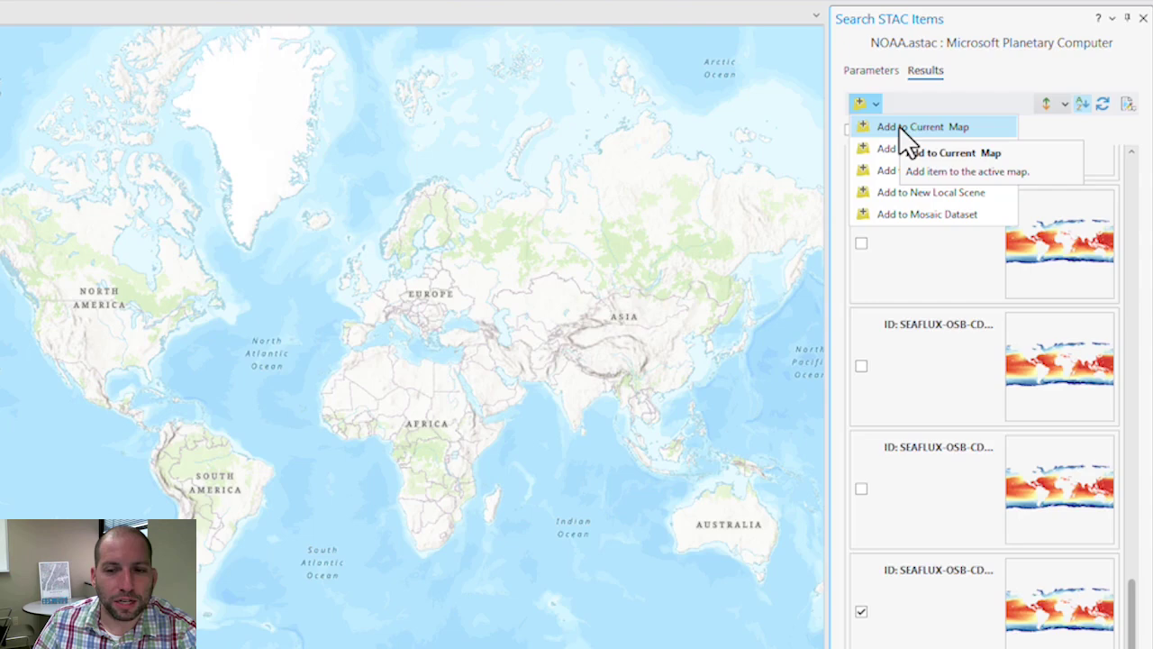
left_click(899, 126)
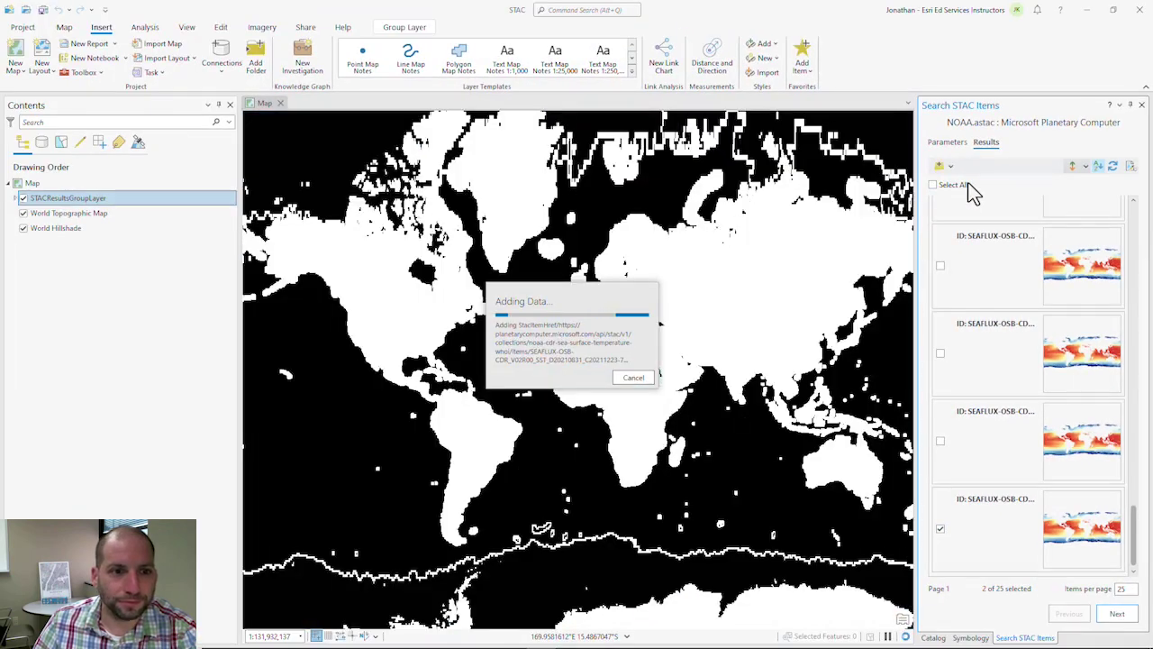
Expand STACResultsGroupLayer and select the first CompositeBand SEAFLUX raster
left_click(15, 199)
left_click(22, 201)
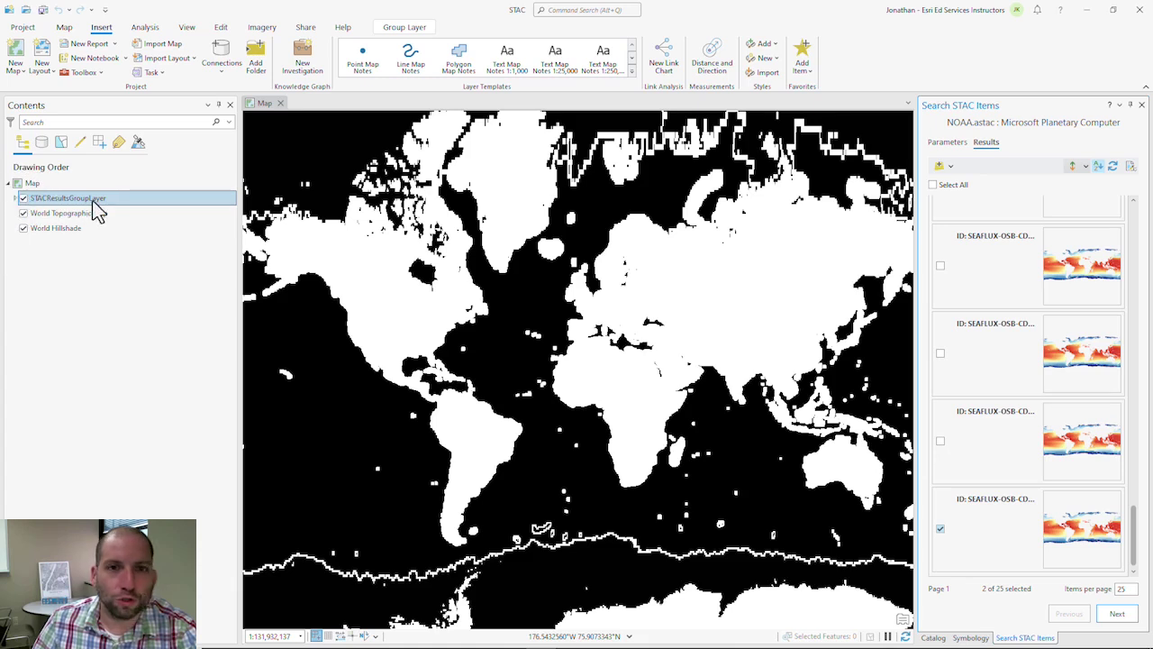
left_click(16, 199)
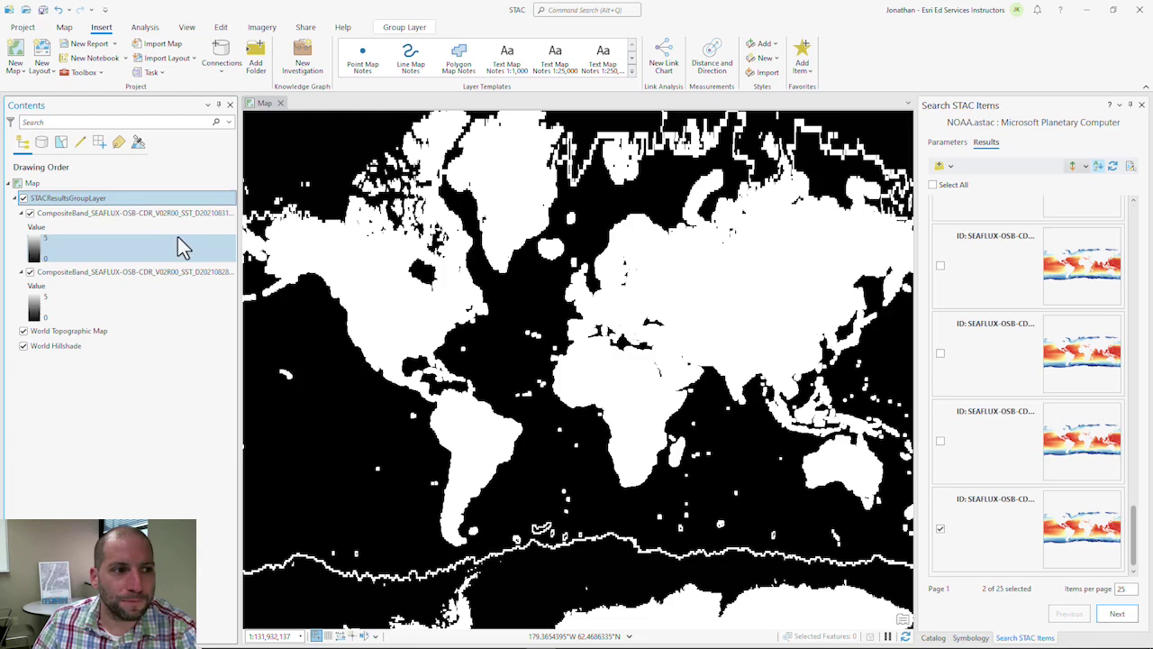
left_click(143, 214)
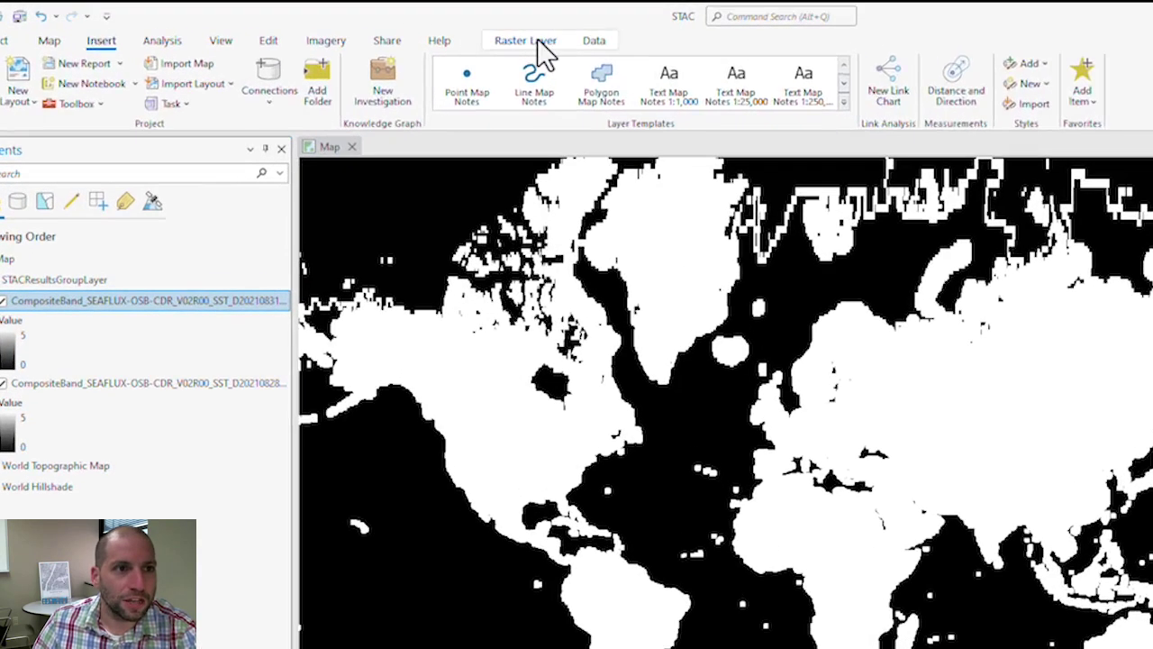
Symbolize the first raster as a Stretch of sea_surface_temperature with the Surface colour ramp
left_click(538, 41)
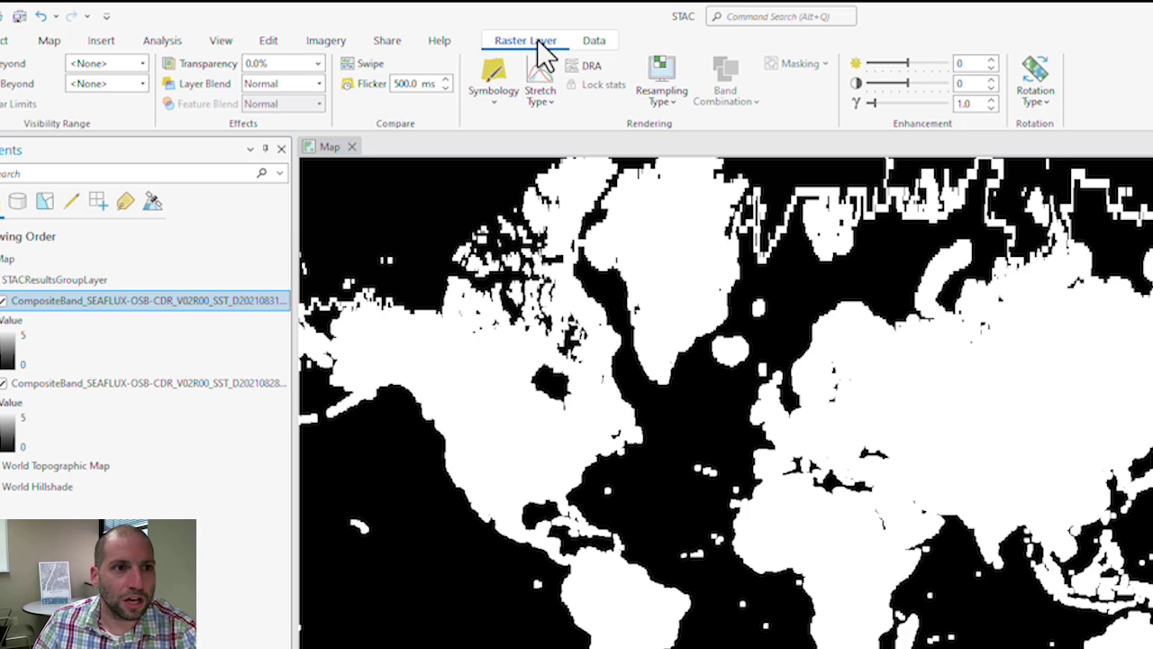
left_click(496, 110)
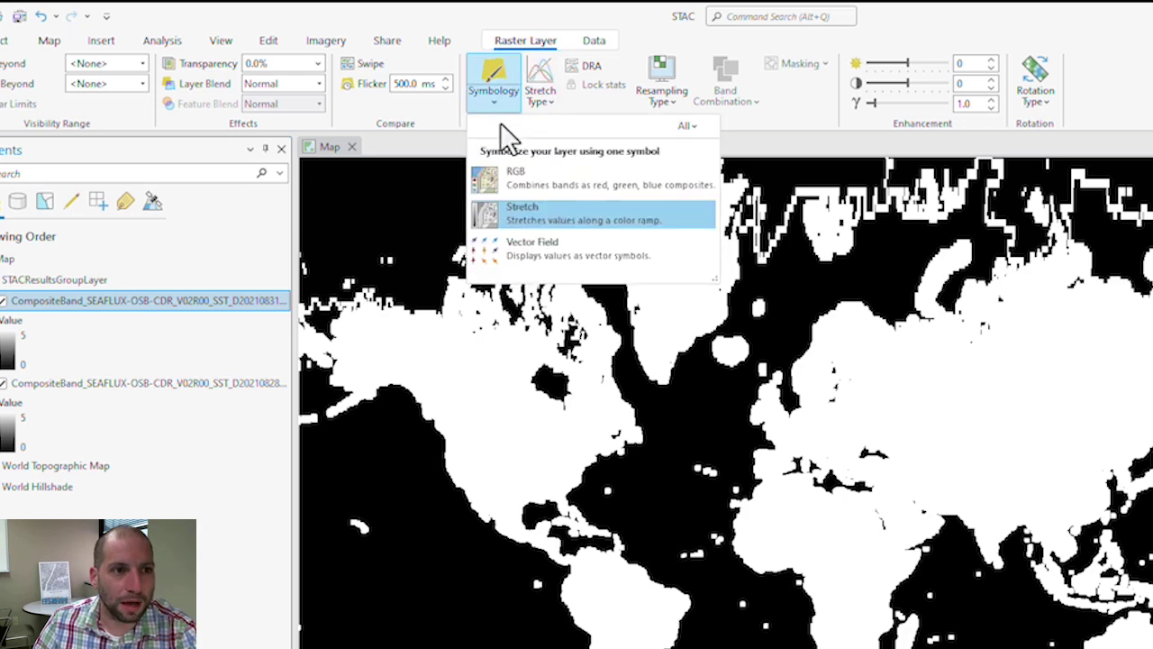
left_click(573, 221)
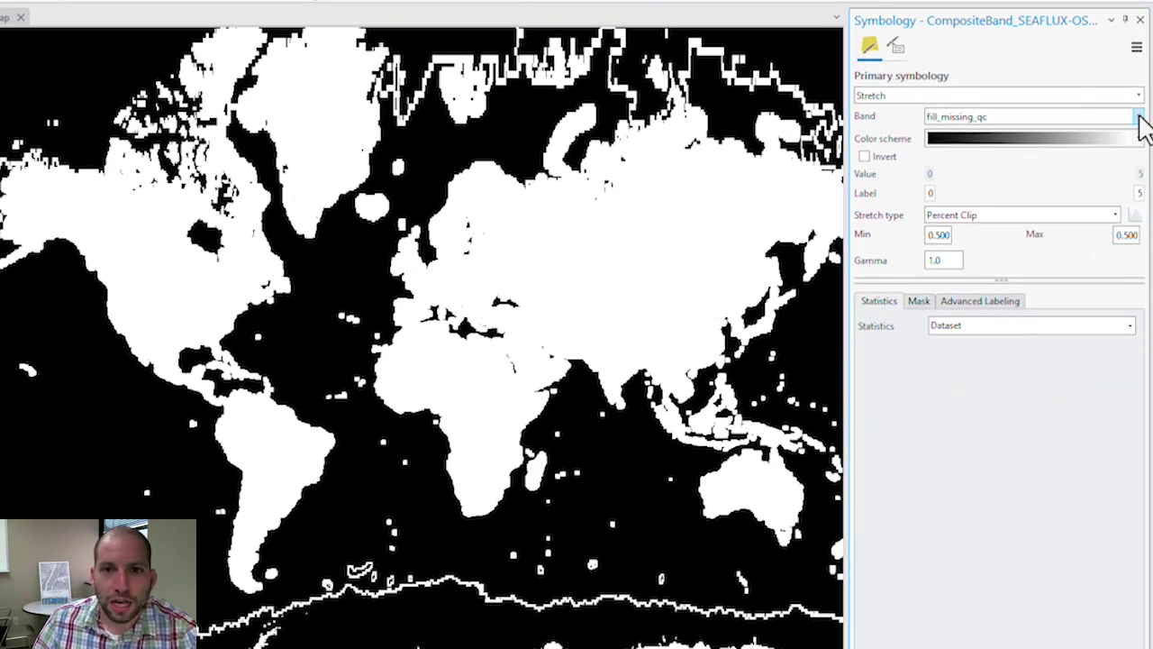
left_click(1138, 118)
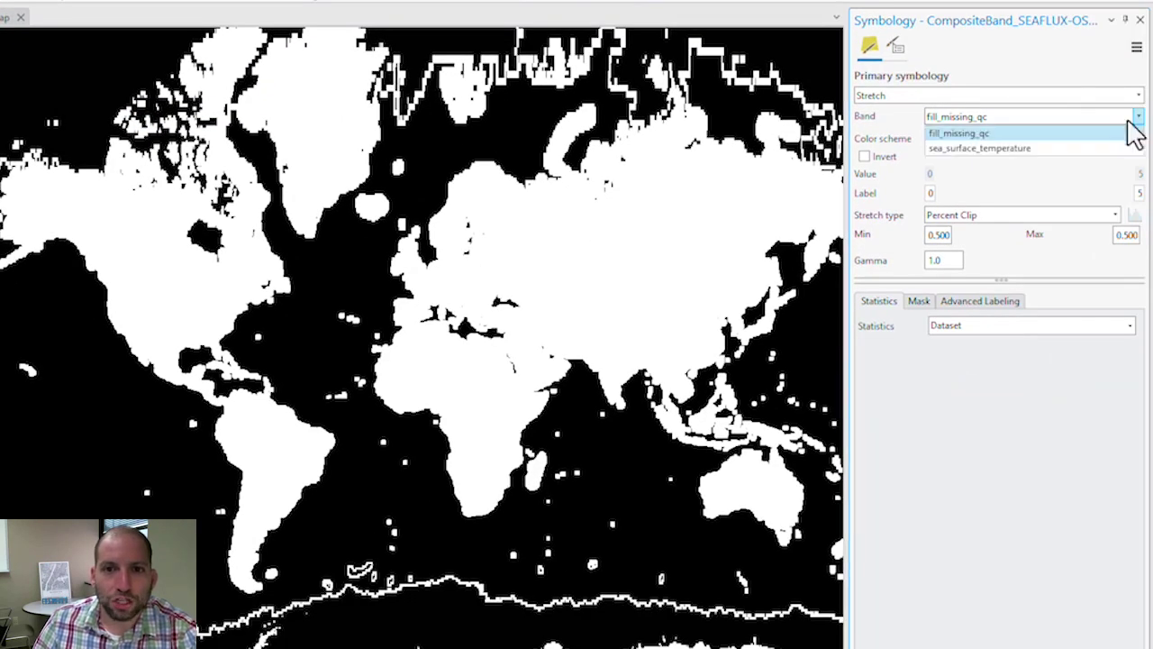
left_click(1049, 148)
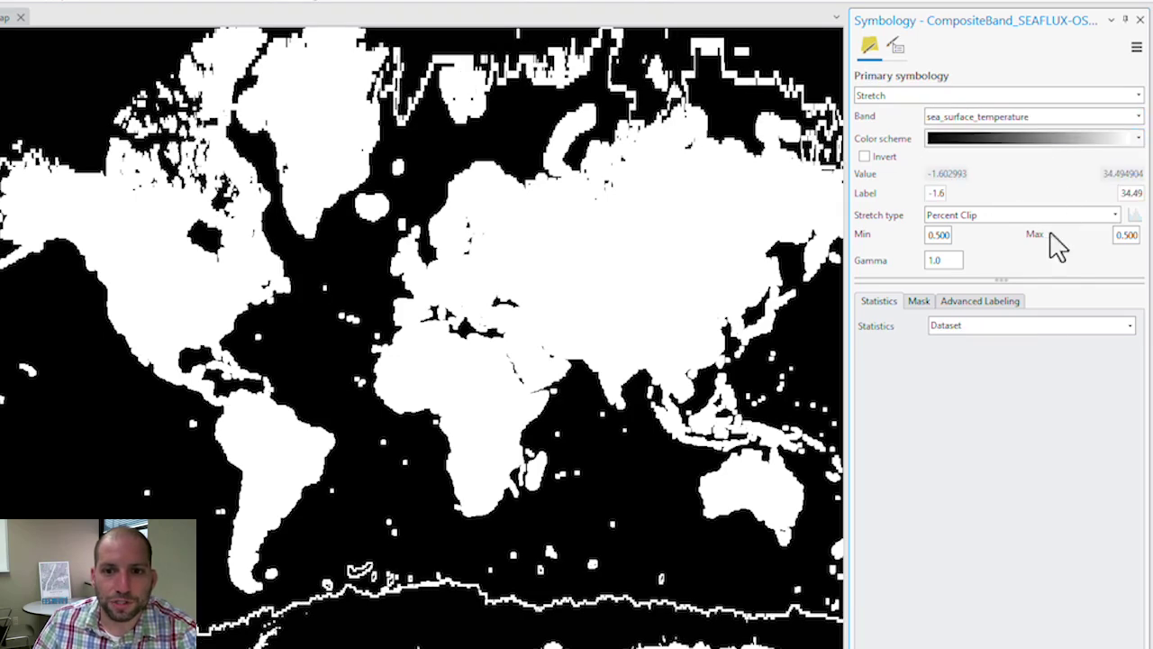
left_click(1137, 140)
scroll(1081, 236, "down", 20)
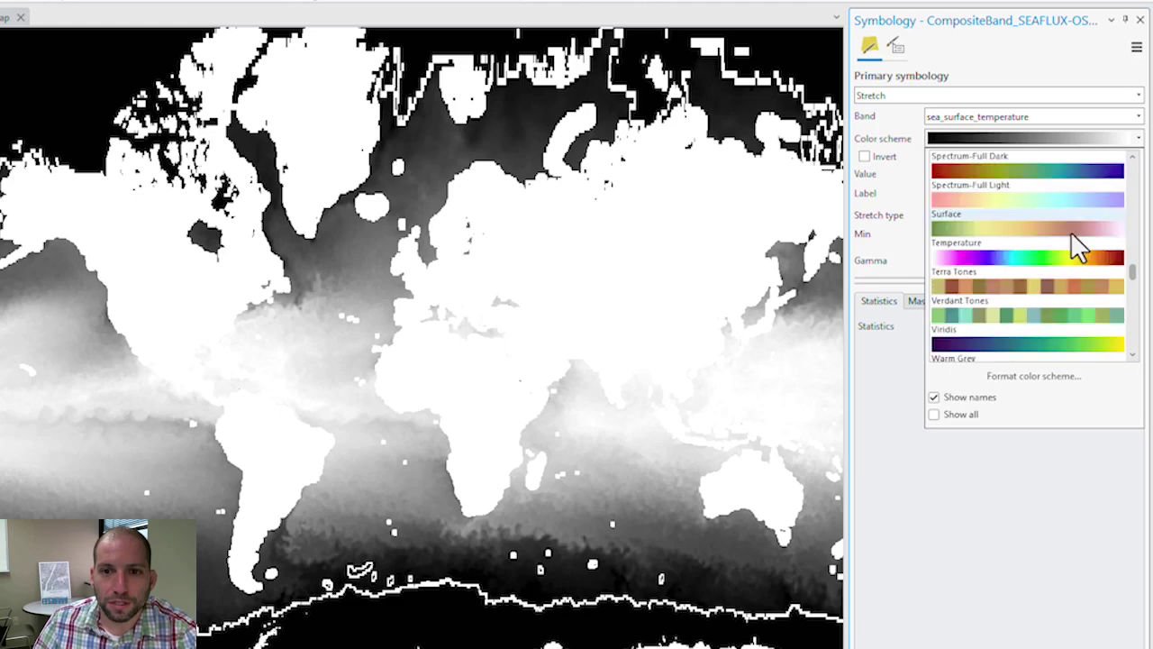
scroll(1070, 231, "up", 15)
scroll(1070, 231, "down", 5)
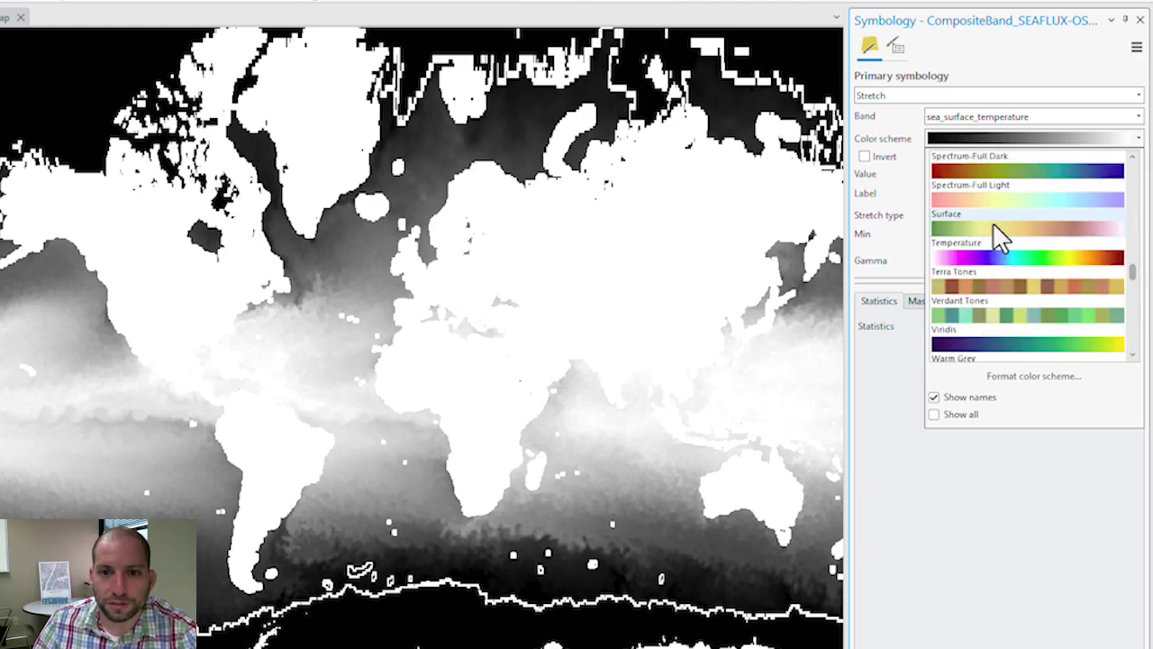
left_click(997, 240)
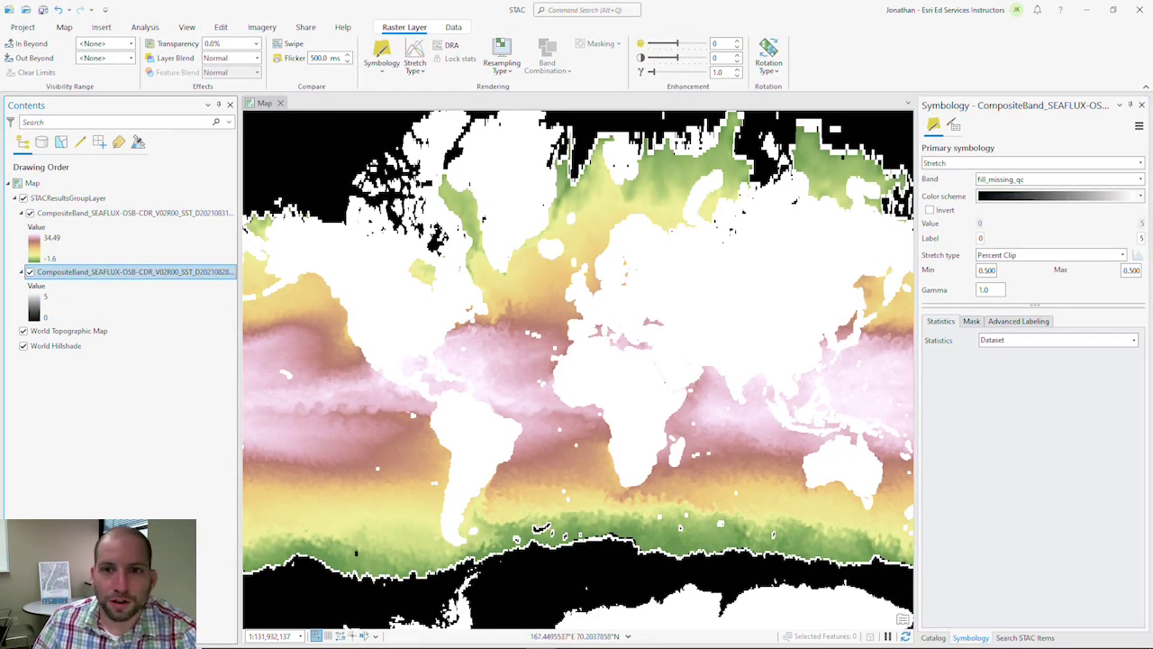
Give the second raster the sea_surface_temperature band and Surface colour ramp too
left_click(1140, 180)
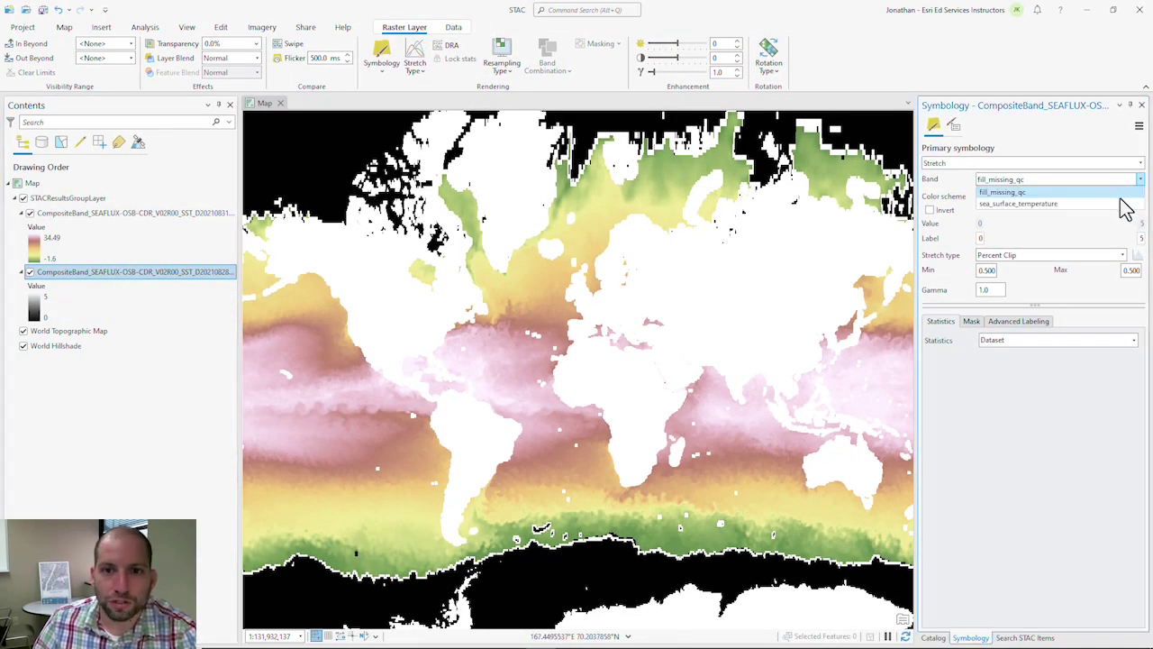
left_click(1115, 207)
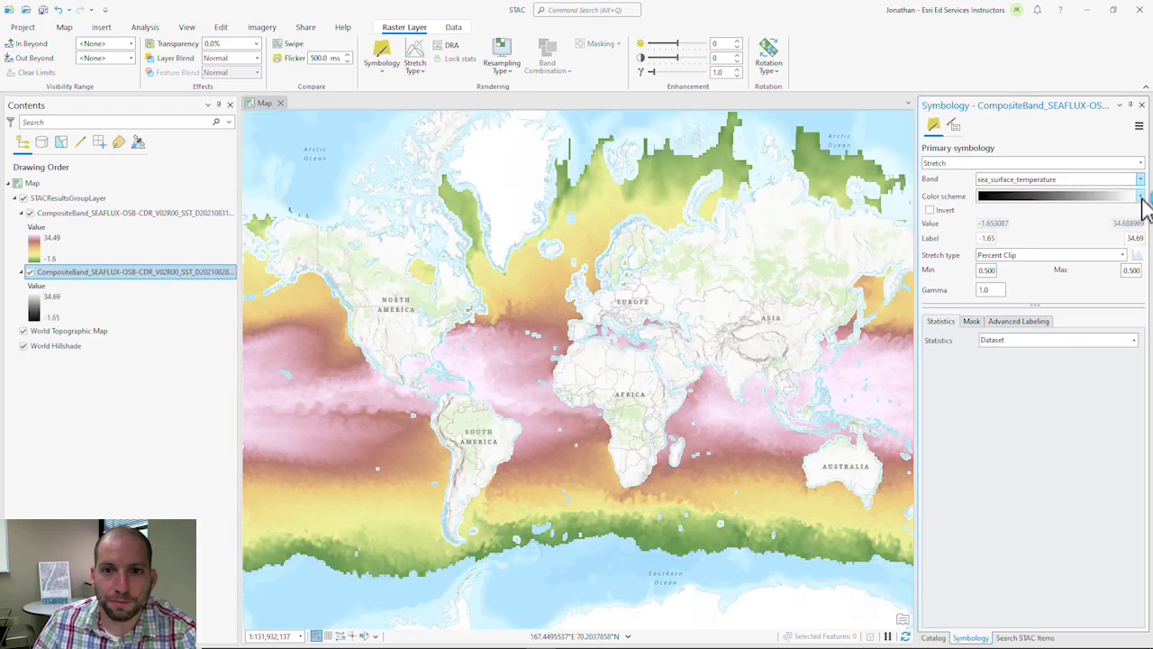
left_click(1139, 196)
scroll(1119, 300, "down", 15)
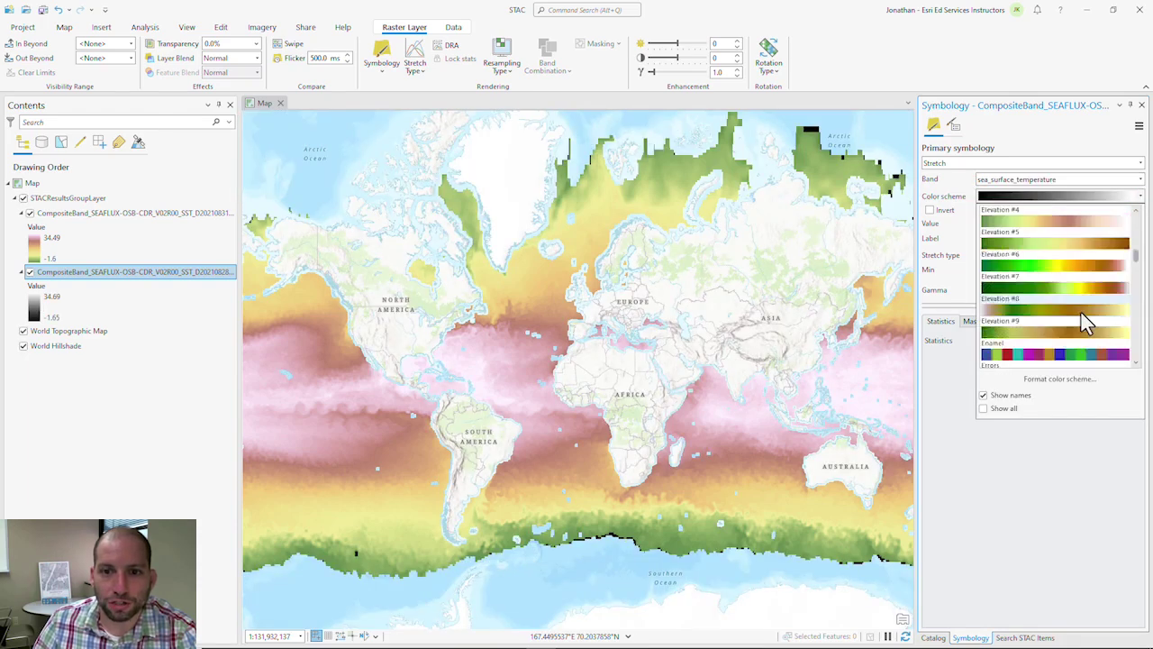
scroll(1067, 341, "down", 5)
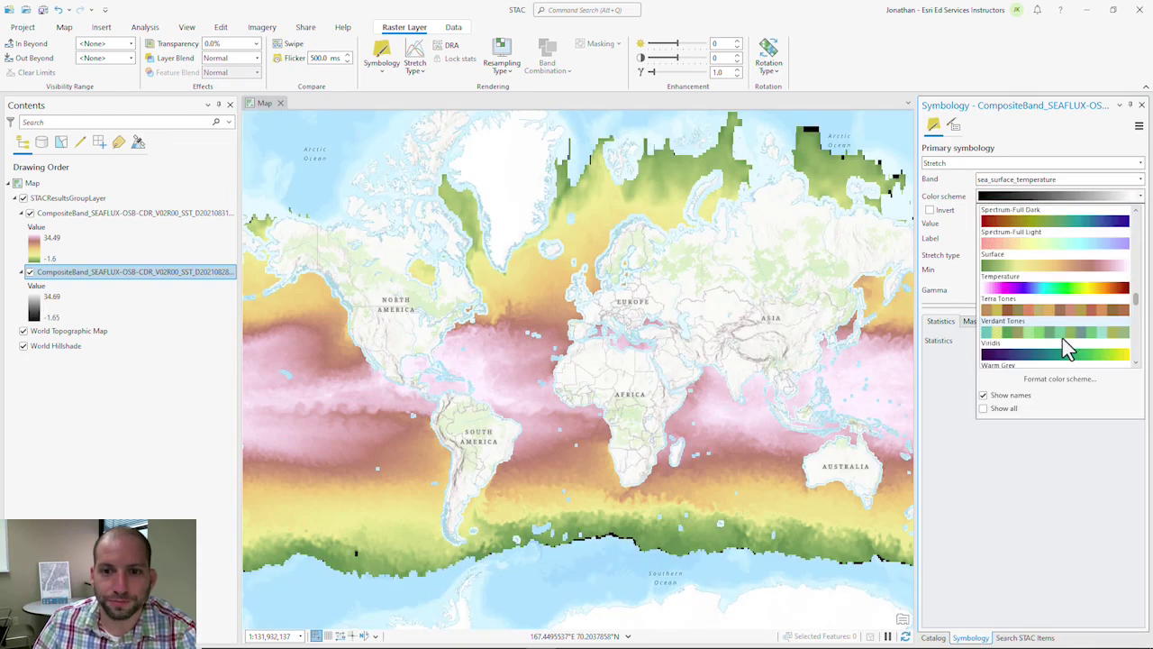
left_click(1027, 275)
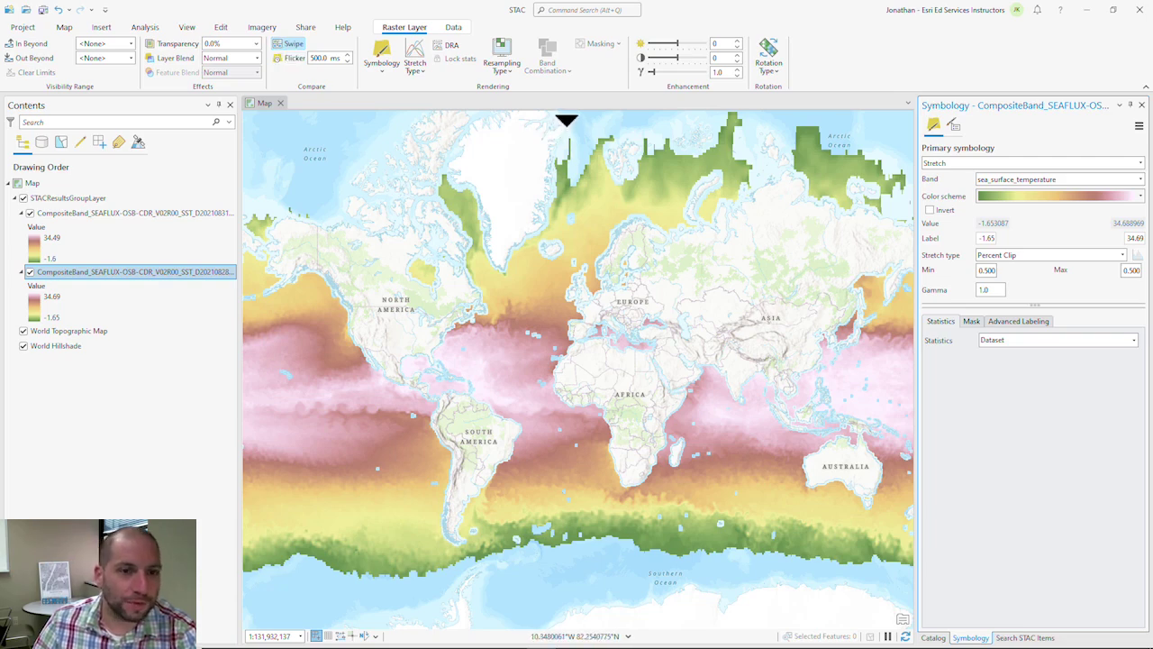
Turn on Swipe to compare the top sea temperature raster with the one below
left_click(567, 116)
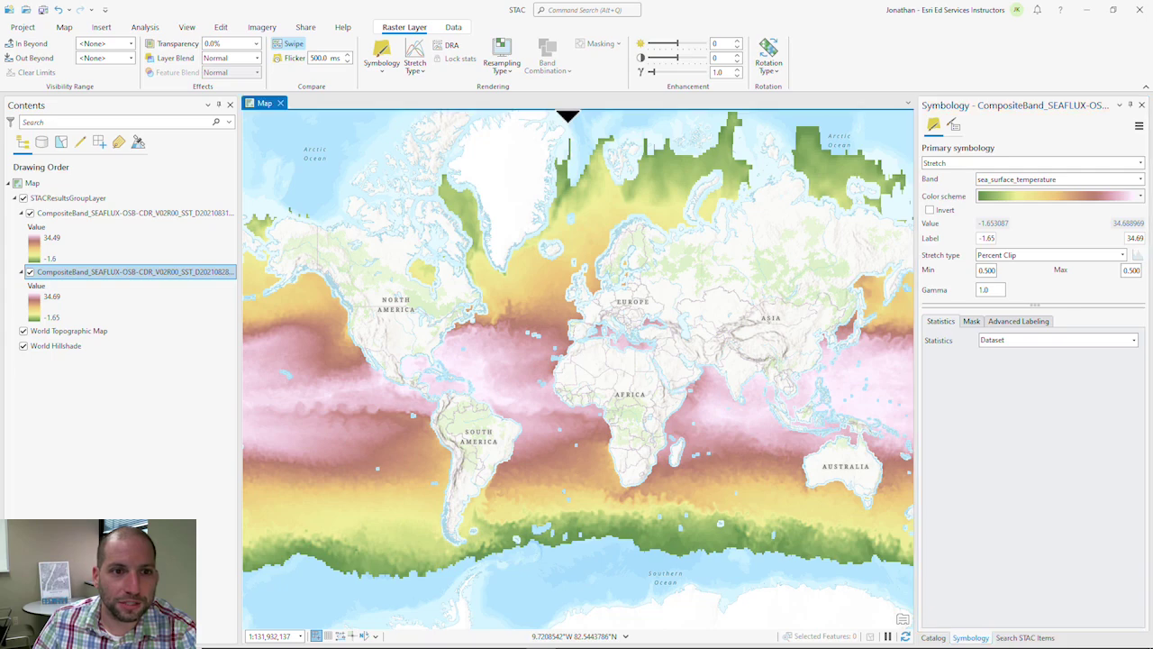